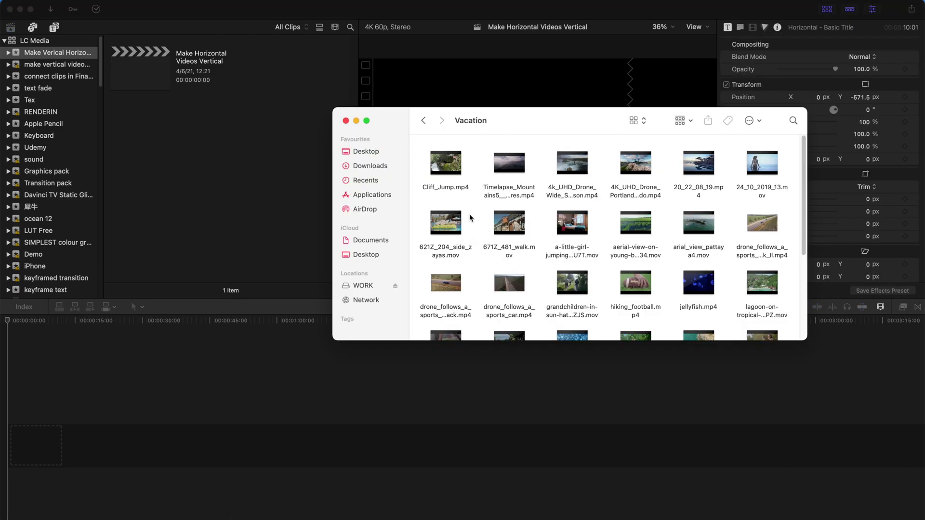
Leave the Finder Vacation clips folder and bring the Final Cut Pro library back to the front
{"action": "mouse_move", "coordinate": [457, 212]}
{"action": "left_click", "coordinate": [146, 103]}
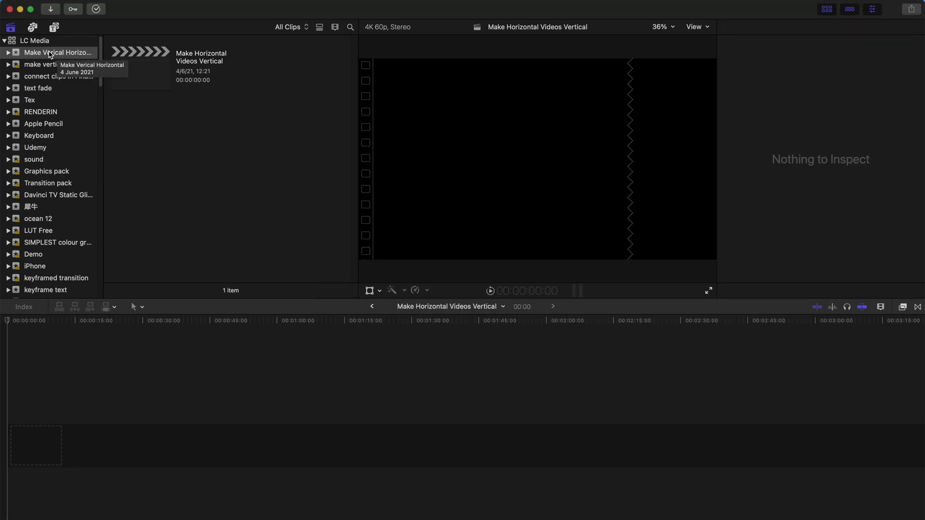
Start a new project named Horizontaal in the event, set to Vertical 2160x3840 at 60p
{"action": "right_click", "coordinate": [51, 55]}
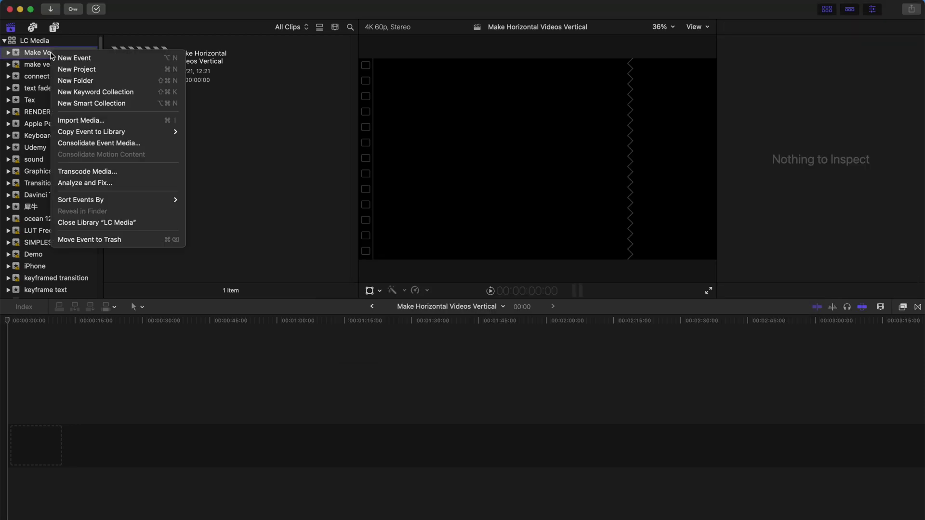
{"action": "left_click", "coordinate": [77, 70]}
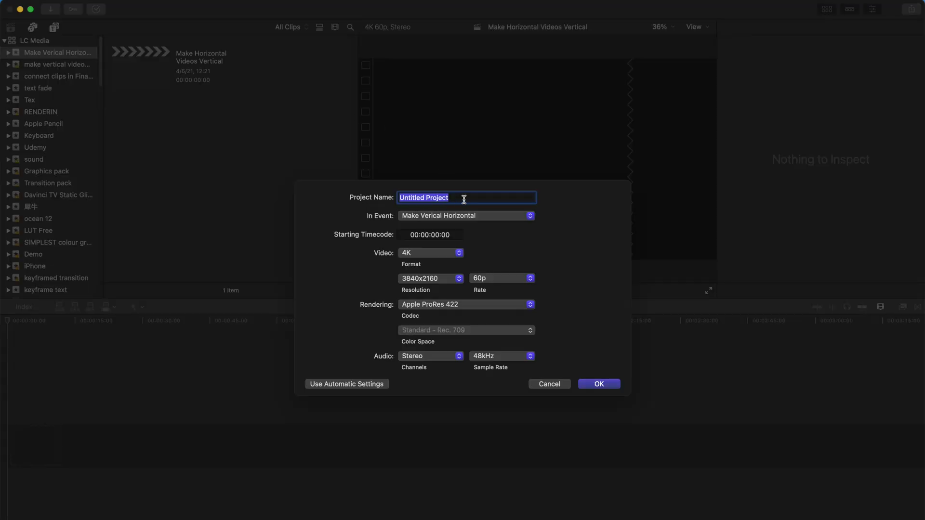
{"action": "type", "text": "Horizontaal"}
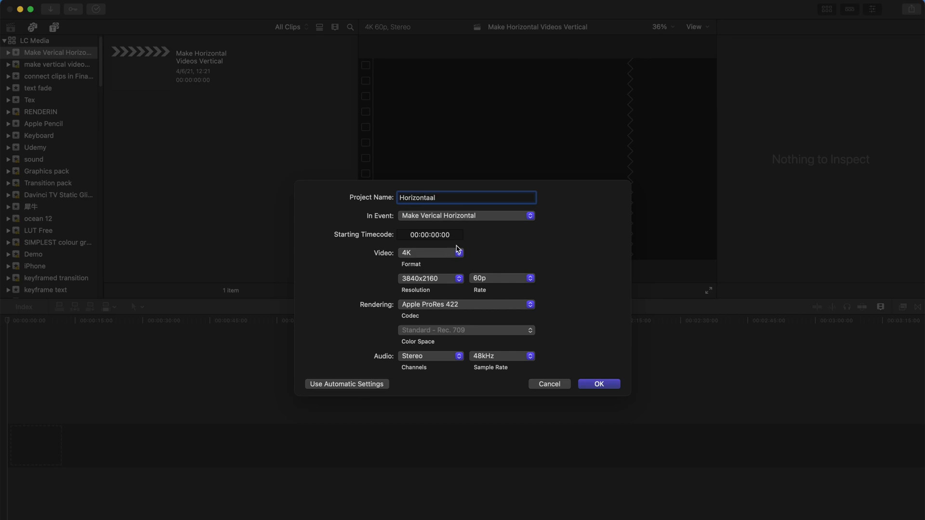
{"action": "left_click", "coordinate": [455, 253]}
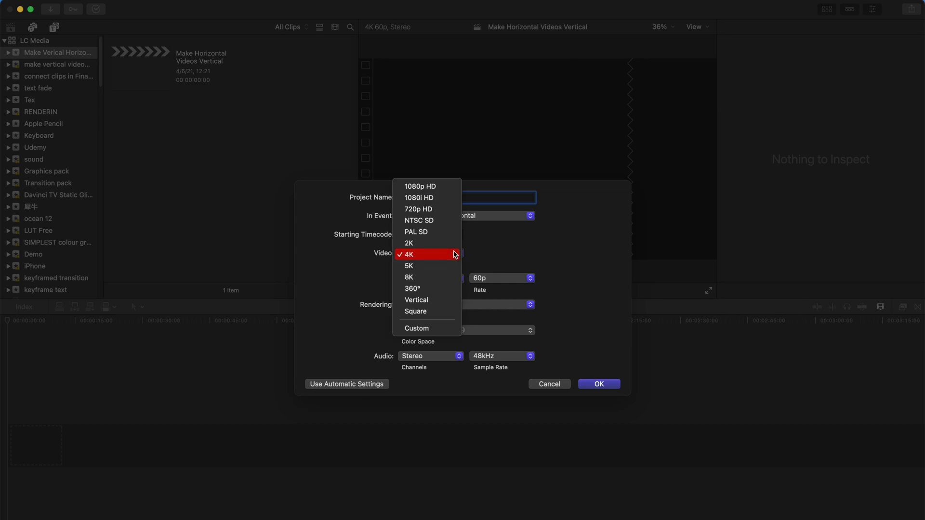
{"action": "left_click", "coordinate": [438, 301]}
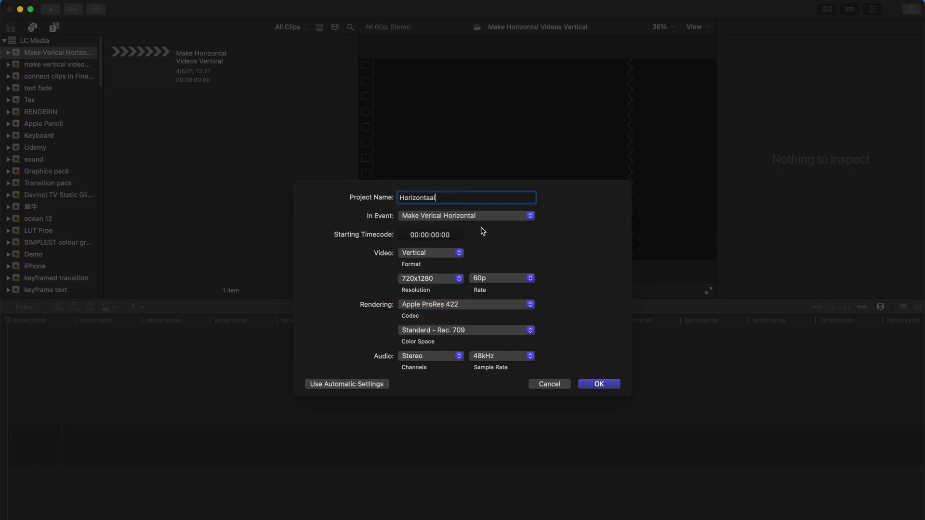
{"action": "left_click", "coordinate": [414, 283]}
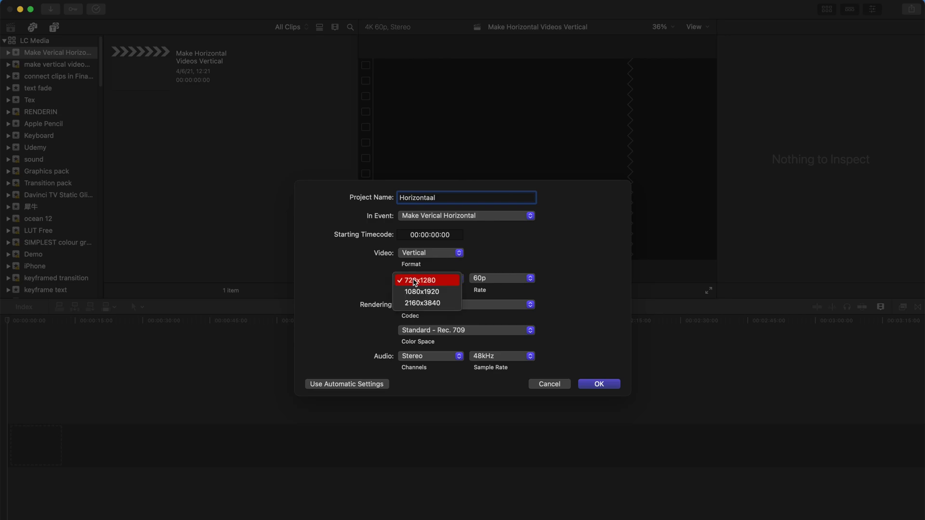
{"action": "left_click", "coordinate": [433, 310]}
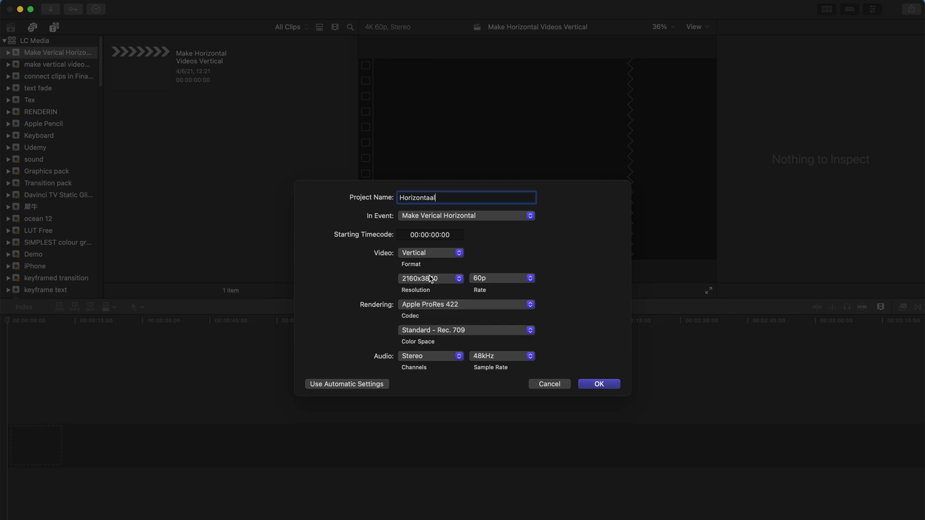
{"action": "left_click", "coordinate": [481, 279]}
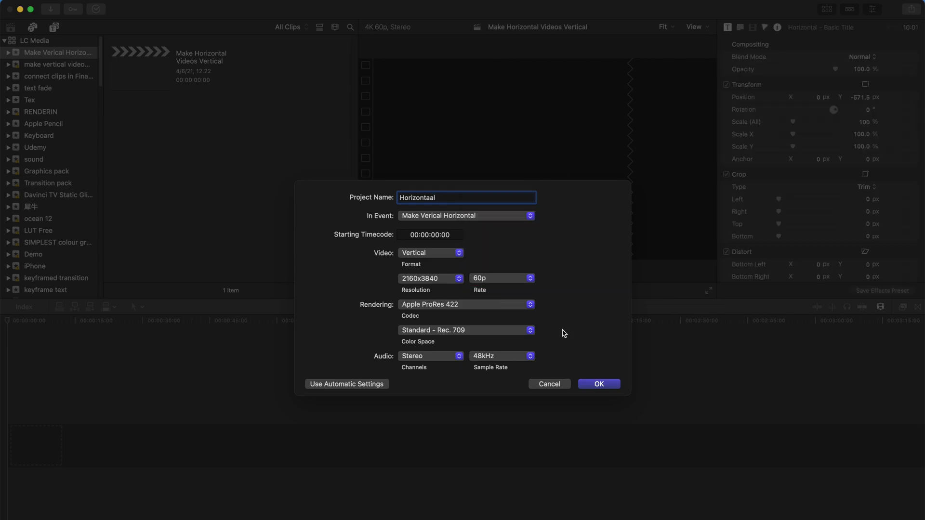
{"action": "left_click", "coordinate": [413, 331]}
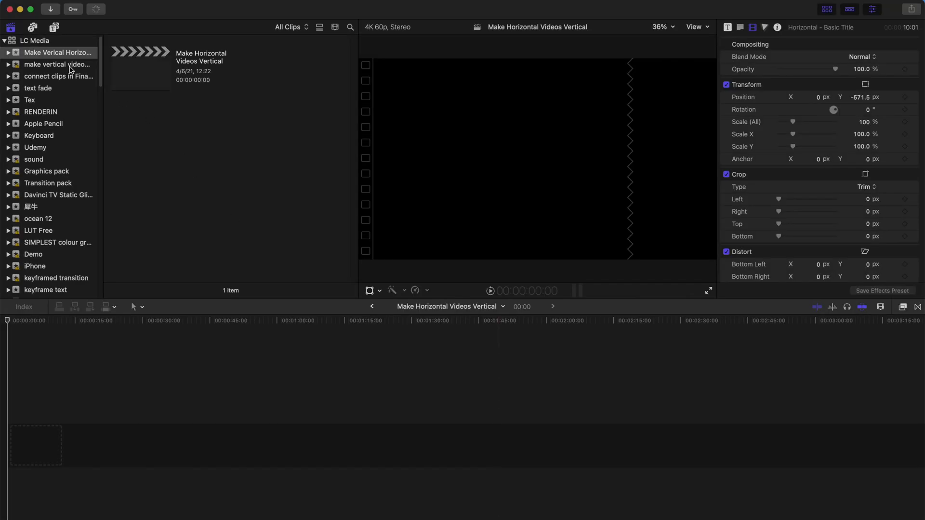
Restart the new project, set the colour space to Rec. 709, and create it
{"action": "right_click", "coordinate": [51, 54]}
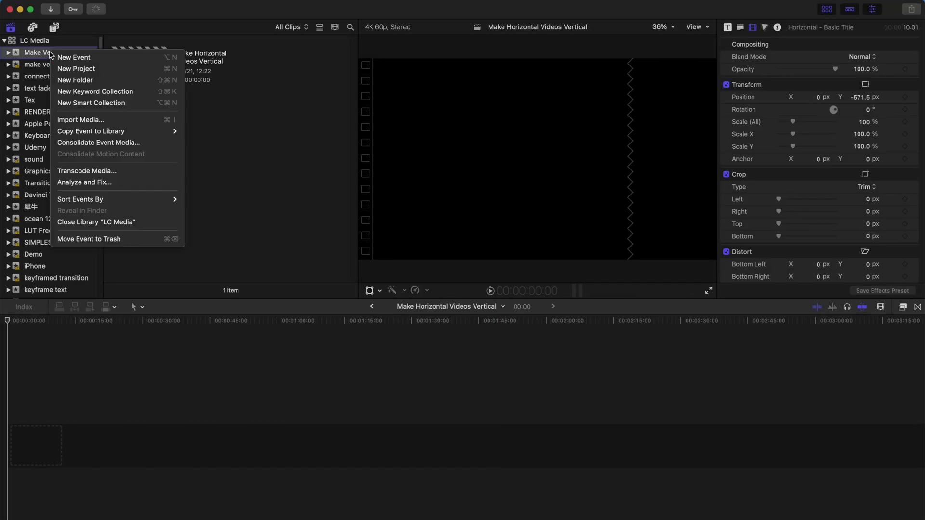
{"action": "left_click", "coordinate": [76, 69]}
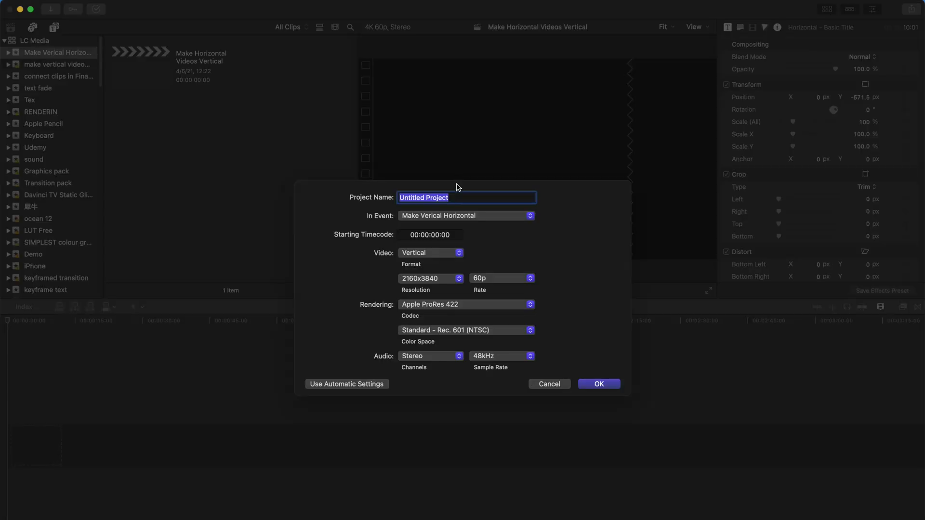
{"action": "type", "text": "Horizontaal"}
{"action": "left_click", "coordinate": [471, 333]}
{"action": "left_click", "coordinate": [479, 336]}
{"action": "left_click", "coordinate": [525, 333]}
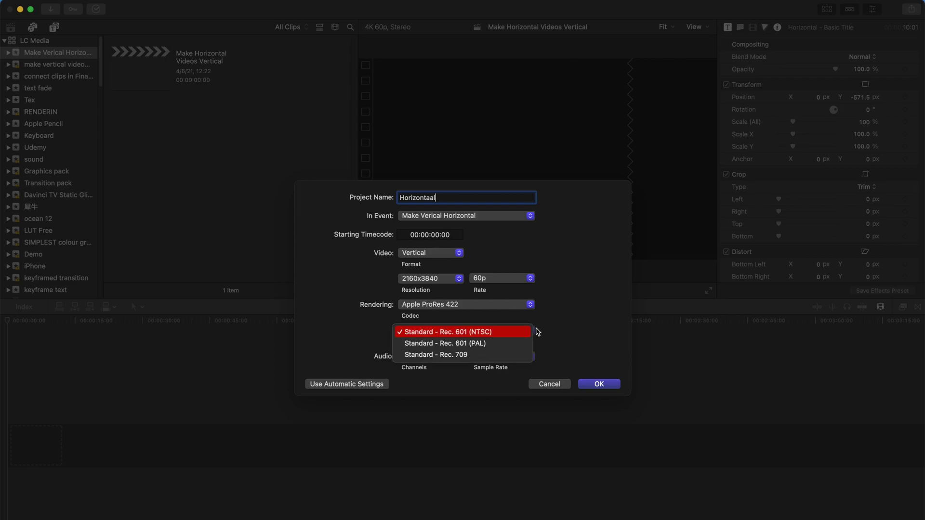
{"action": "left_click", "coordinate": [497, 356]}
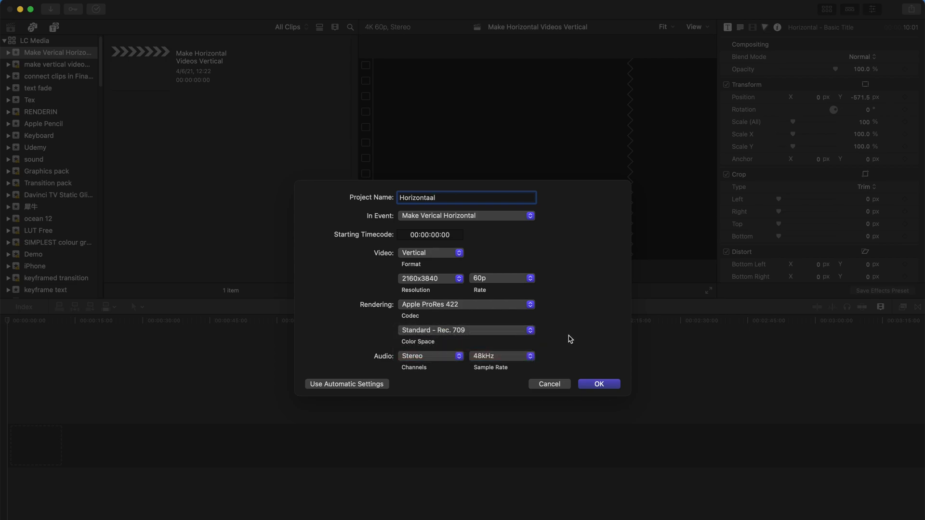
{"action": "left_click", "coordinate": [599, 385]}
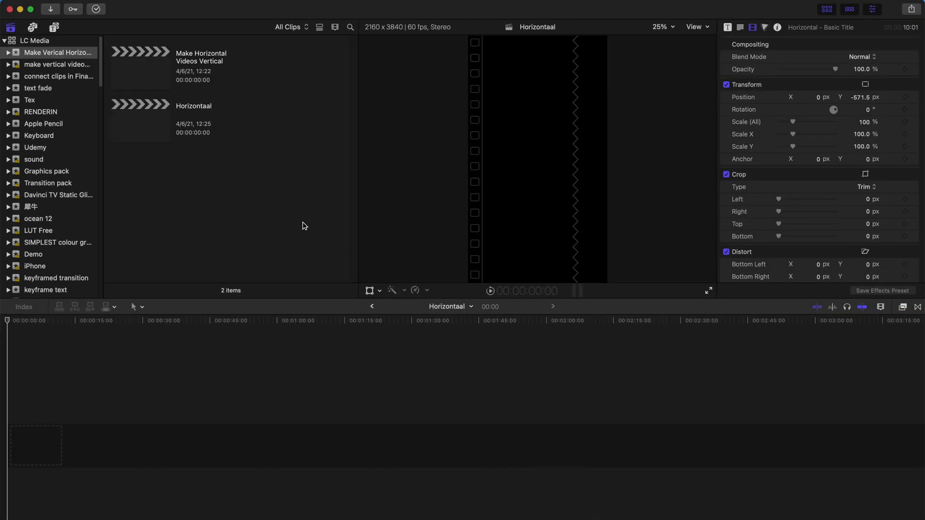
Hide the Browser and drag 621Z_204_side_zayas.mov from the Vacation folder into the timeline
{"action": "key", "text": "ctrl+super+1"}
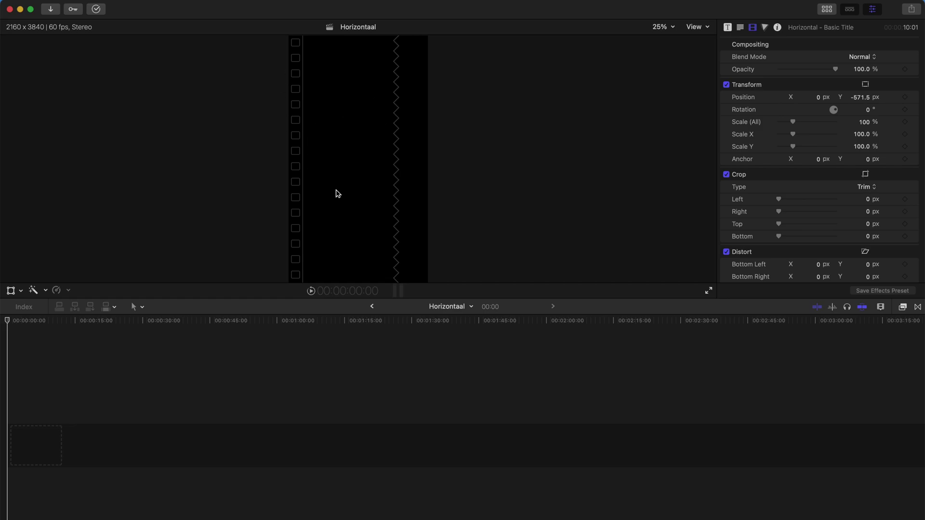
{"action": "key", "text": "super+Tab"}
{"action": "left_click_drag", "start_coordinate": [458, 217], "coordinate": [143, 384]}
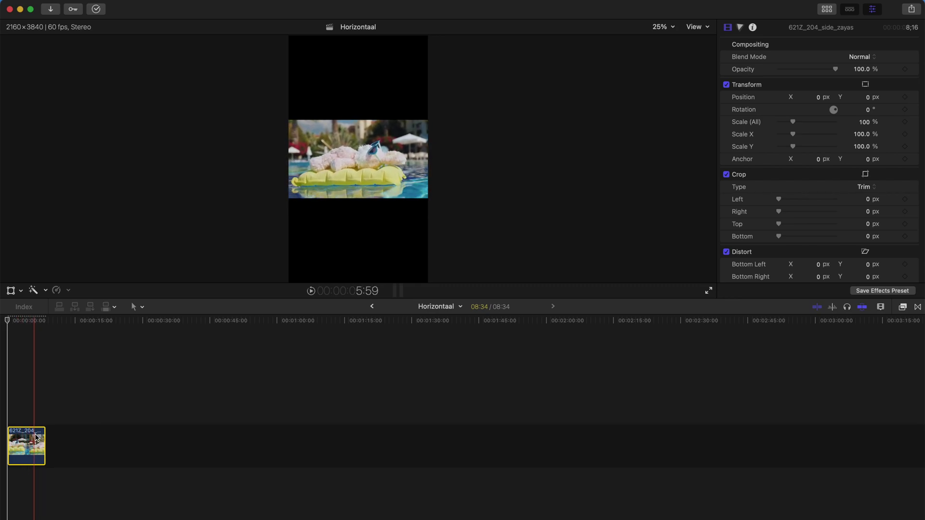
{"action": "key", "text": "super+Tab"}
{"action": "left_click", "coordinate": [596, 251]}
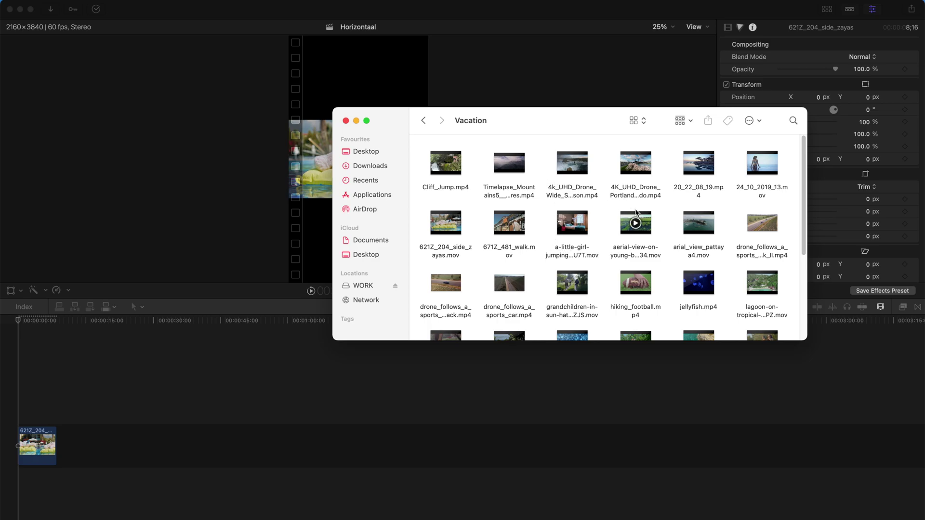
Add 20_22_08_19.mp4 and the Palm Trees video from the Vacation folder to the timeline
{"action": "left_click_drag", "start_coordinate": [699, 163], "coordinate": [63, 347]}
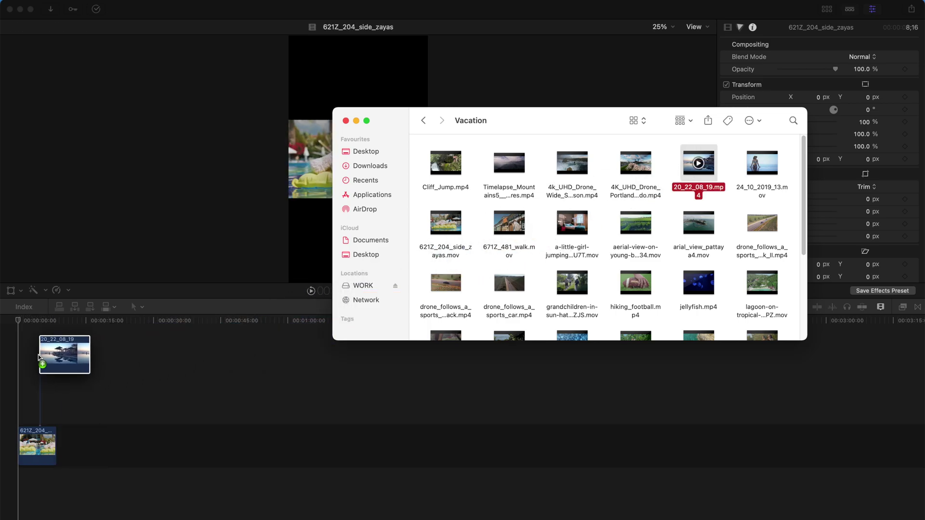
{"action": "scroll", "coordinate": [526, 252], "scroll_direction": "down", "scroll_amount": 4}
{"action": "left_click", "coordinate": [526, 252]}
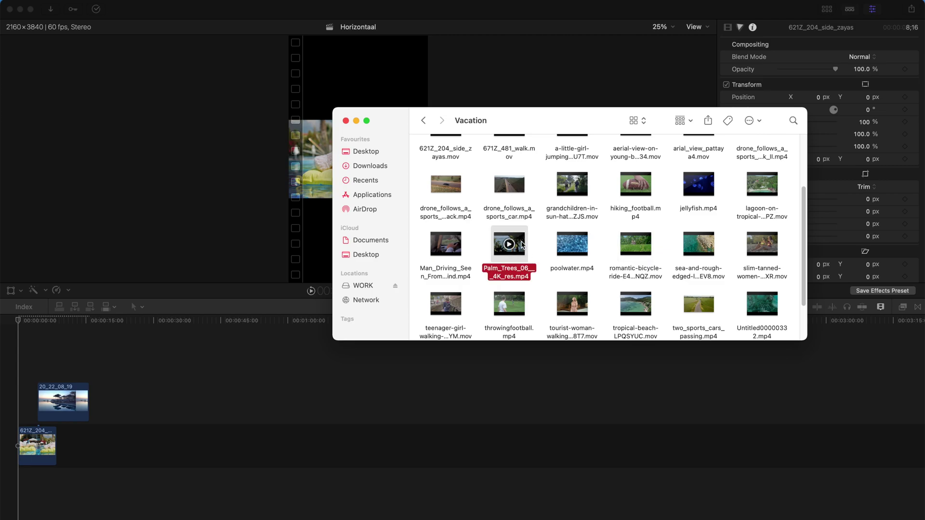
{"action": "left_click_drag", "start_coordinate": [522, 245], "coordinate": [107, 339]}
Align both clips at the timeline start with Palm Trees on top, then preview and zoom in
{"action": "left_click", "coordinate": [117, 377]}
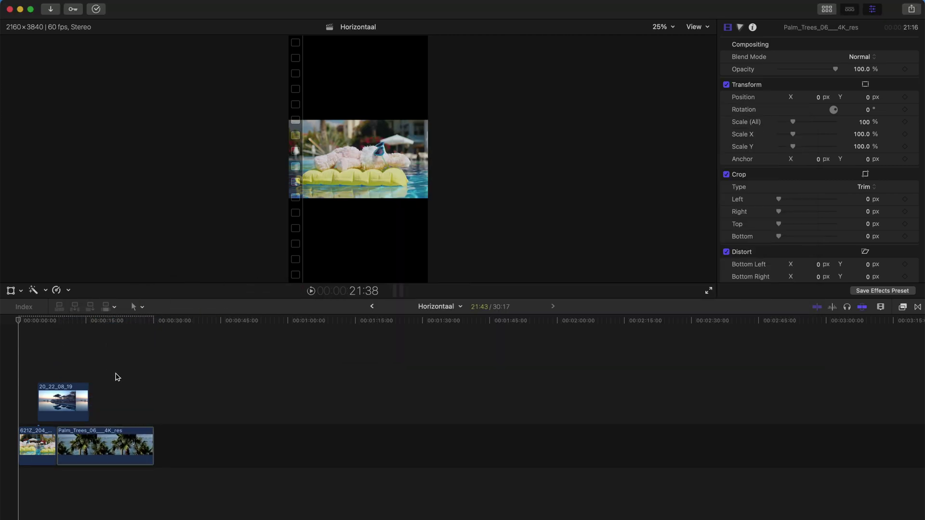
{"action": "left_click", "coordinate": [78, 445]}
{"action": "left_click_drag", "start_coordinate": [56, 402], "coordinate": [36, 403]}
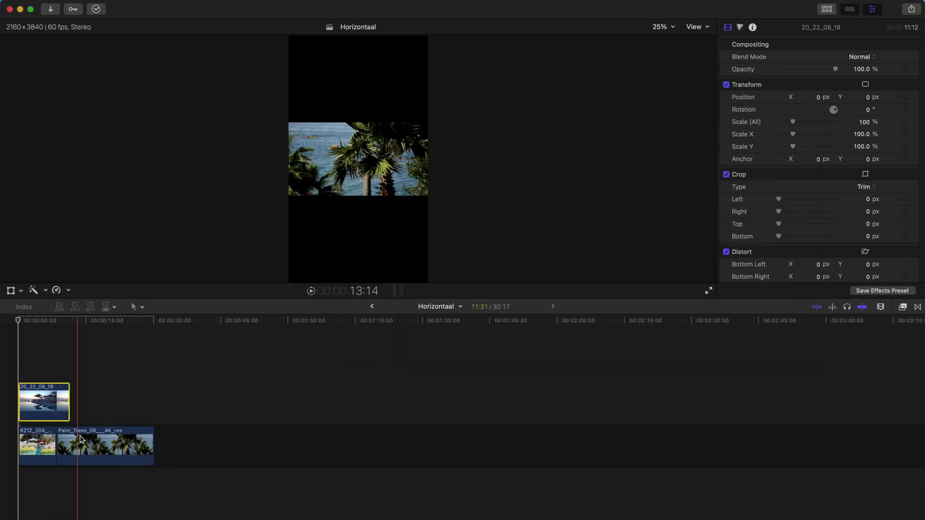
{"action": "left_click_drag", "start_coordinate": [82, 439], "coordinate": [52, 331]}
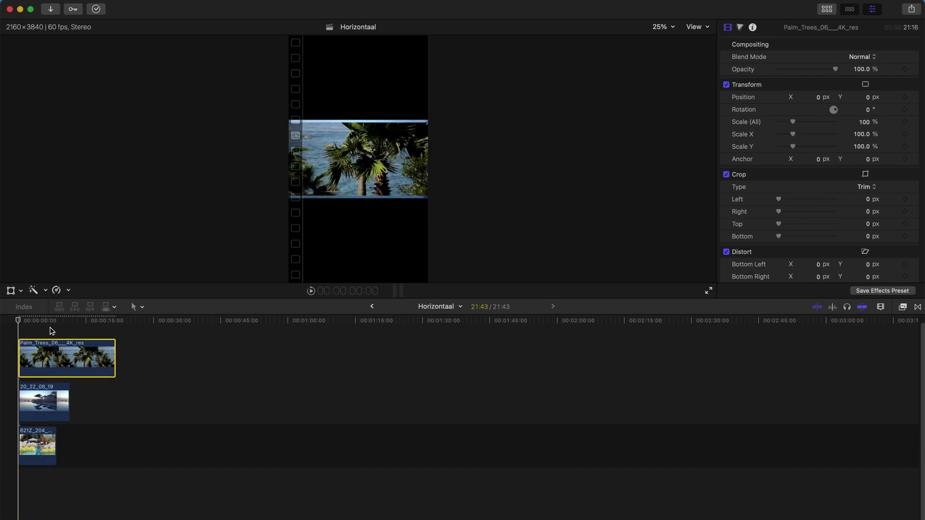
{"action": "key", "text": "space"}
{"action": "key", "text": "super+equal"}
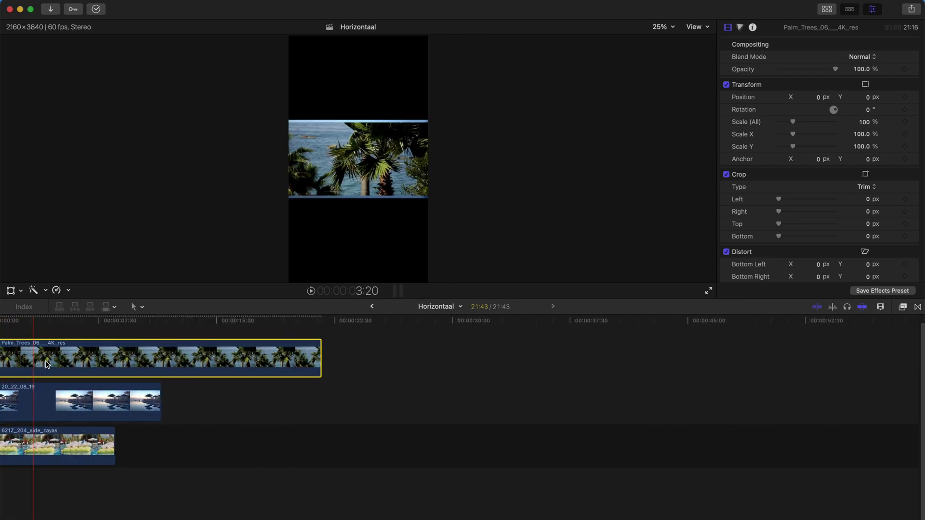
{"action": "scroll", "coordinate": [47, 364], "scroll_direction": "left", "scroll_amount": 3}
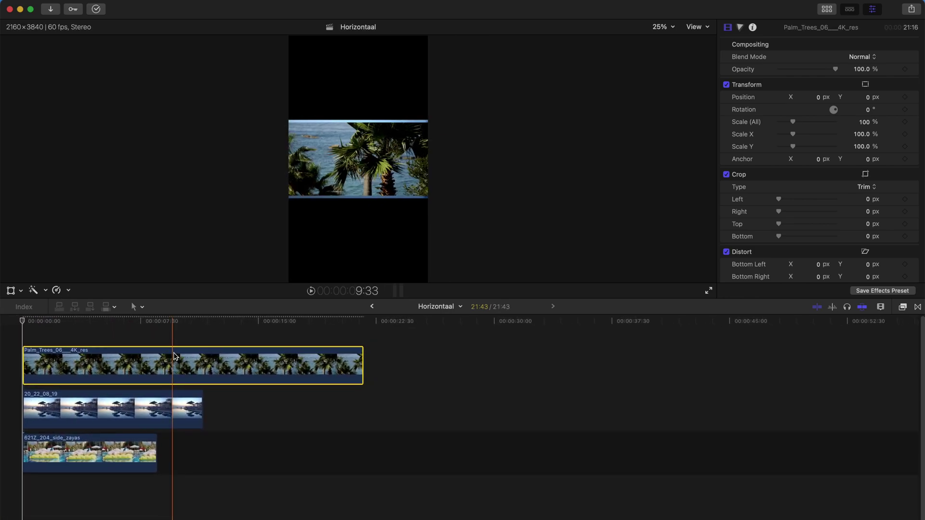
Raise the palm trees clip to the top of the frame and enlarge it slightly
{"action": "left_click", "coordinate": [47, 319]}
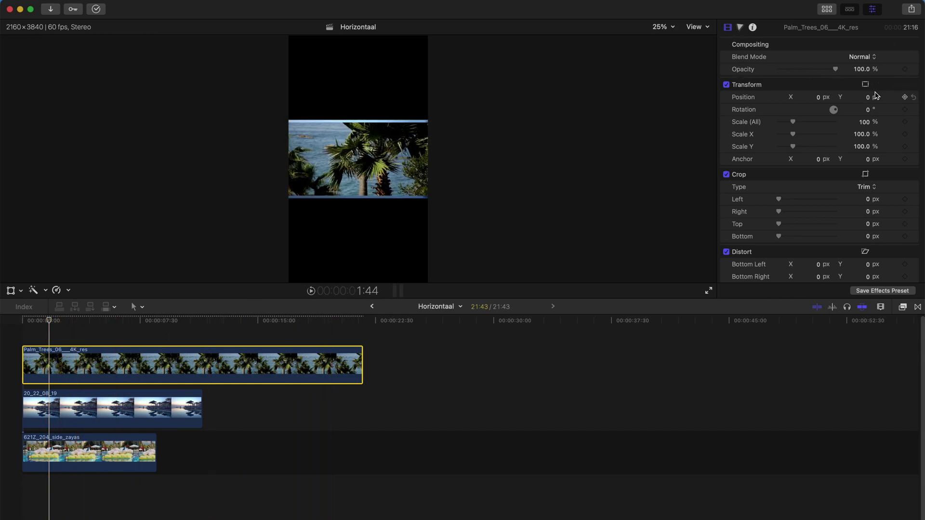
{"action": "mouse_move", "coordinate": [870, 101]}
{"action": "left_mouse_down"}
{"action": "mouse_move", "coordinate": [900, 95]}
{"action": "mouse_move", "coordinate": [867, 97]}
{"action": "left_mouse_up"}
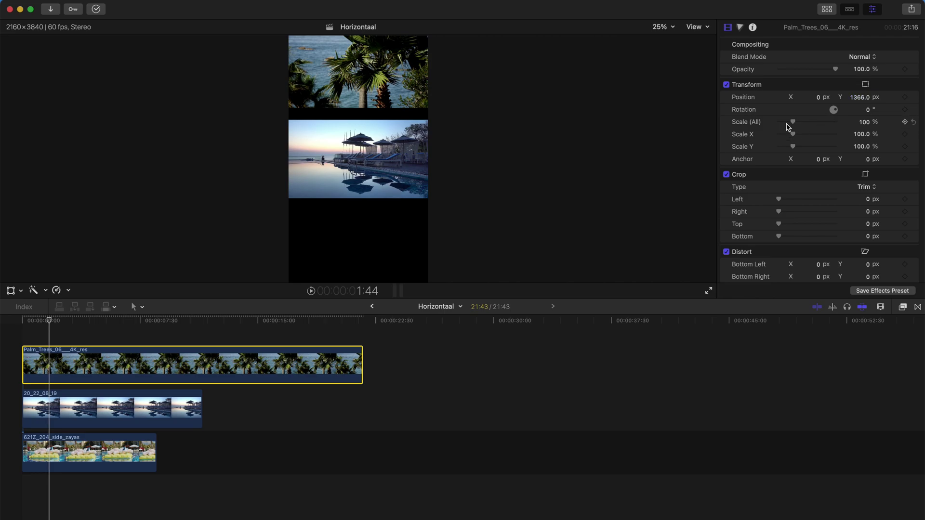
{"action": "left_click_drag", "start_coordinate": [792, 121], "coordinate": [801, 124]}
Move 20_22_08_19 to Position Y -1269.4 at 111% scale, then preview the stack
{"action": "left_click", "coordinate": [103, 424]}
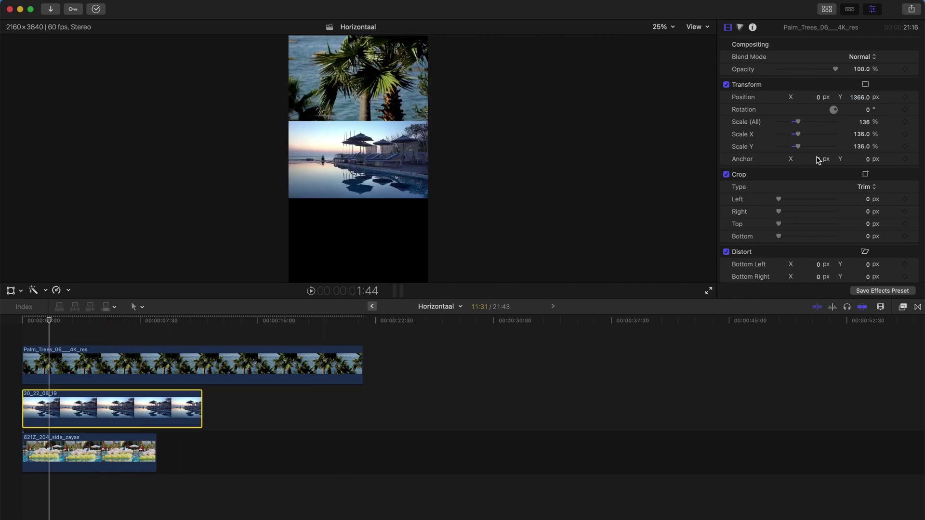
{"action": "left_click", "coordinate": [871, 98]}
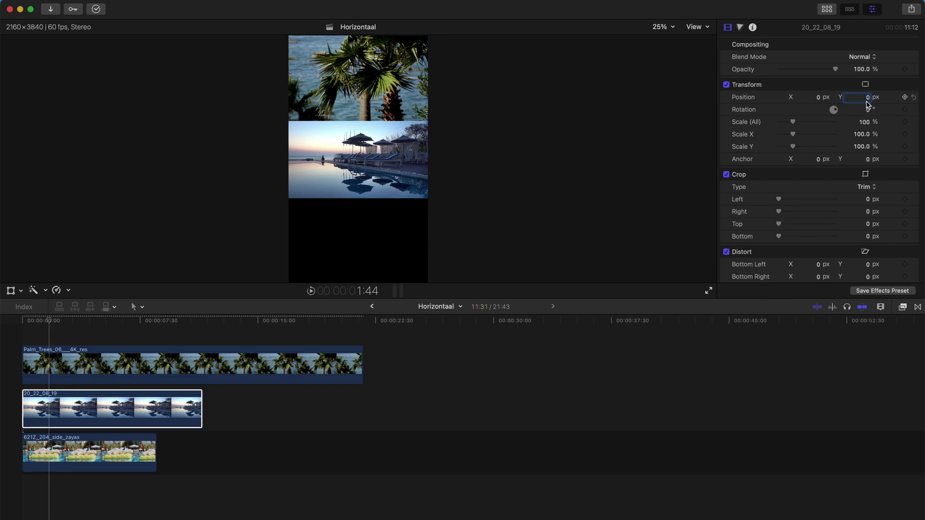
{"action": "left_click_drag", "start_coordinate": [869, 103], "coordinate": [869, 152]}
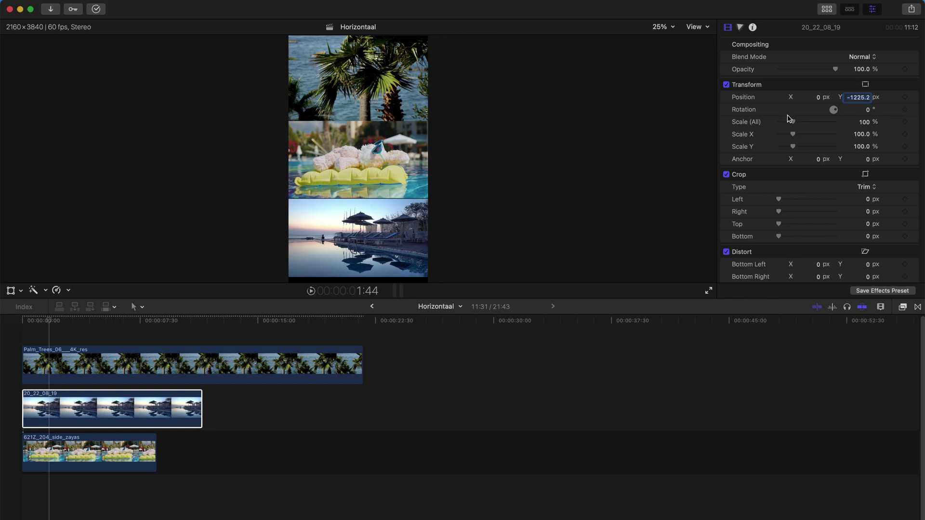
{"action": "left_click_drag", "start_coordinate": [792, 122], "coordinate": [796, 124]}
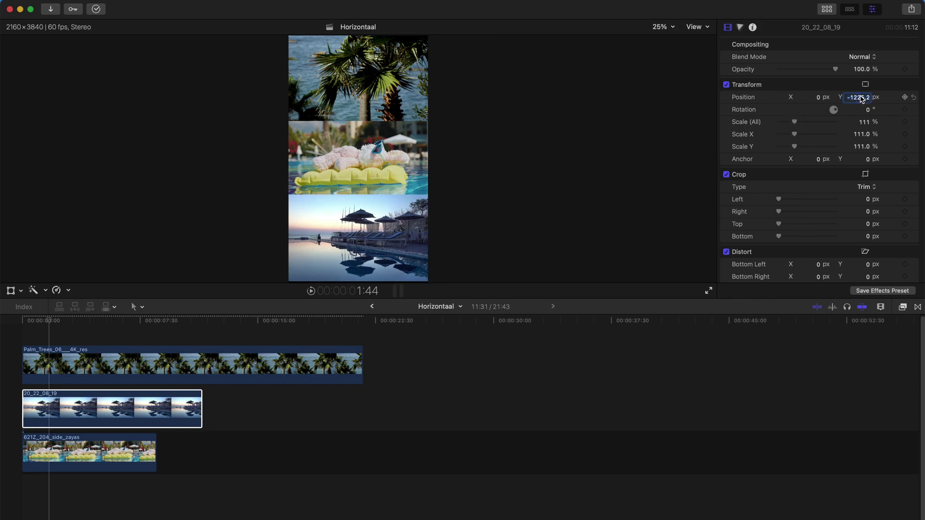
{"action": "left_click_drag", "start_coordinate": [861, 99], "coordinate": [862, 112]}
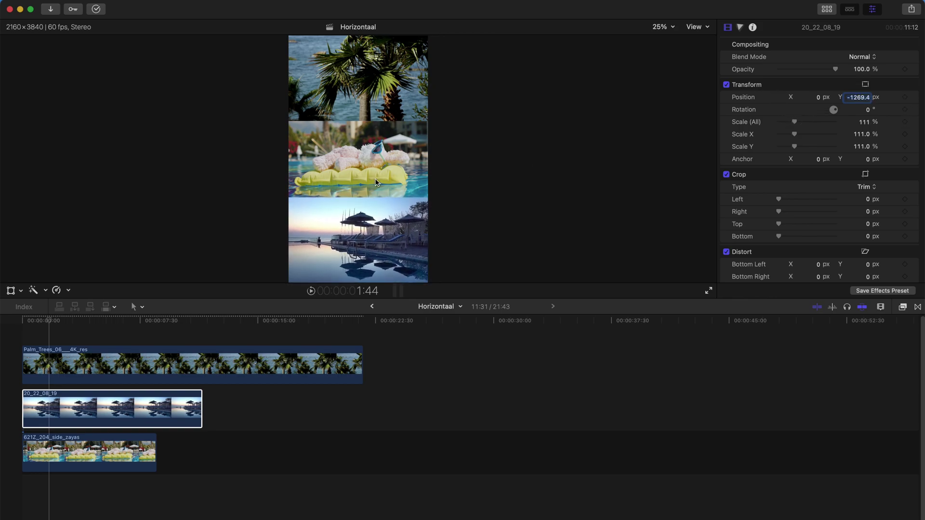
{"action": "left_click", "coordinate": [23, 323]}
{"action": "key", "text": "space"}
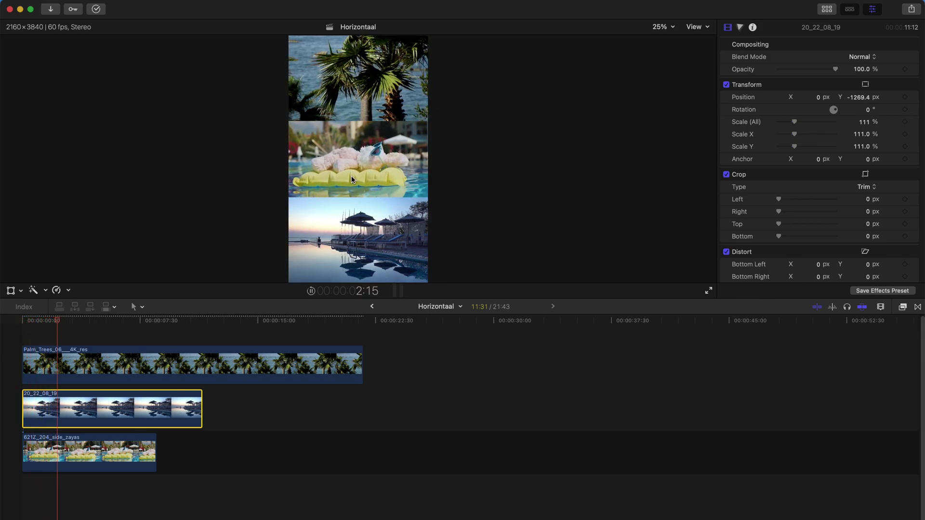
{"action": "key", "text": "space"}
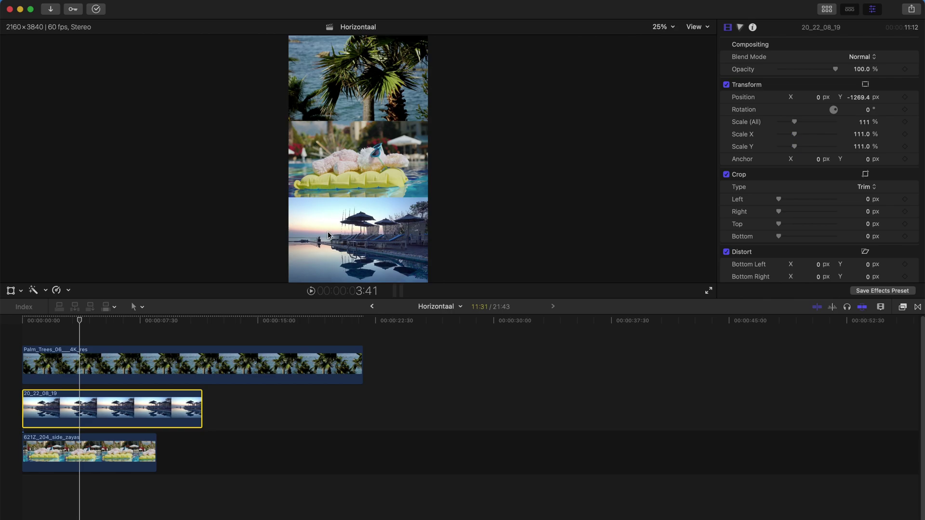
Add a Basic Title over the bottom clip reading 'Vacation'
{"action": "left_click", "coordinate": [88, 322]}
{"action": "key", "text": "ctrl+t"}
{"action": "key", "text": "super+shift+a"}
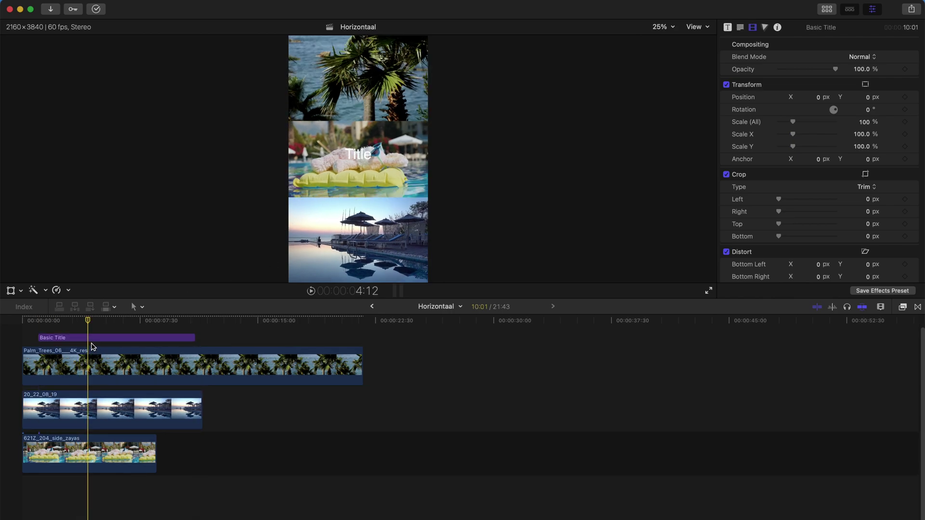
{"action": "left_click", "coordinate": [125, 339]}
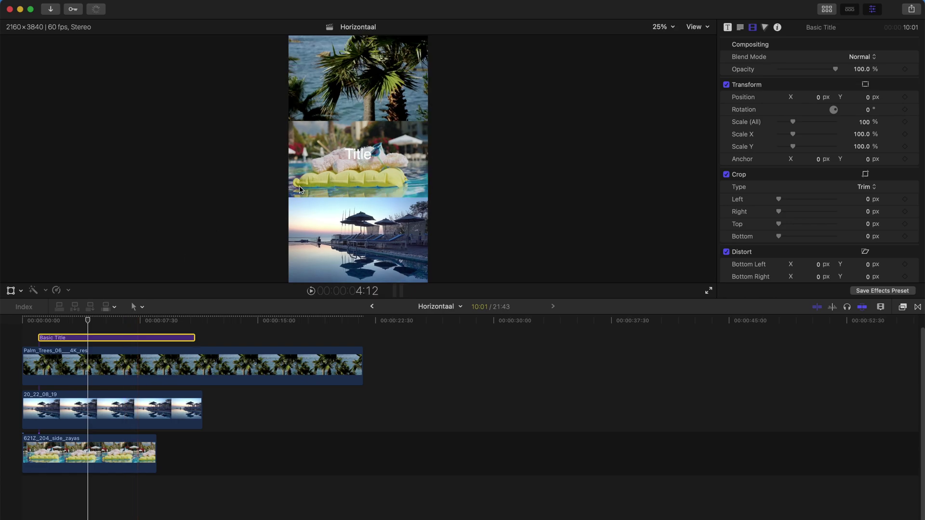
{"action": "left_click_drag", "start_coordinate": [360, 159], "coordinate": [344, 250]}
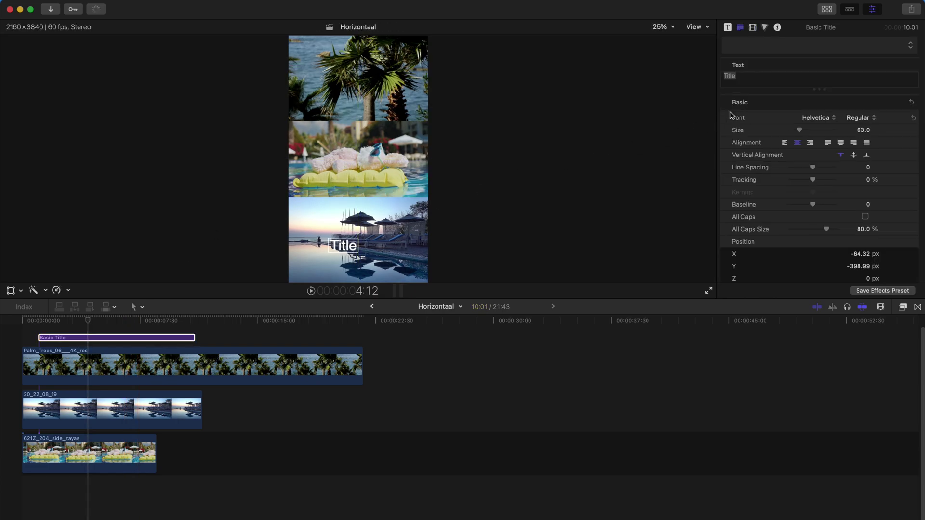
{"action": "left_click", "coordinate": [770, 82]}
{"action": "type", "text": "Va"}
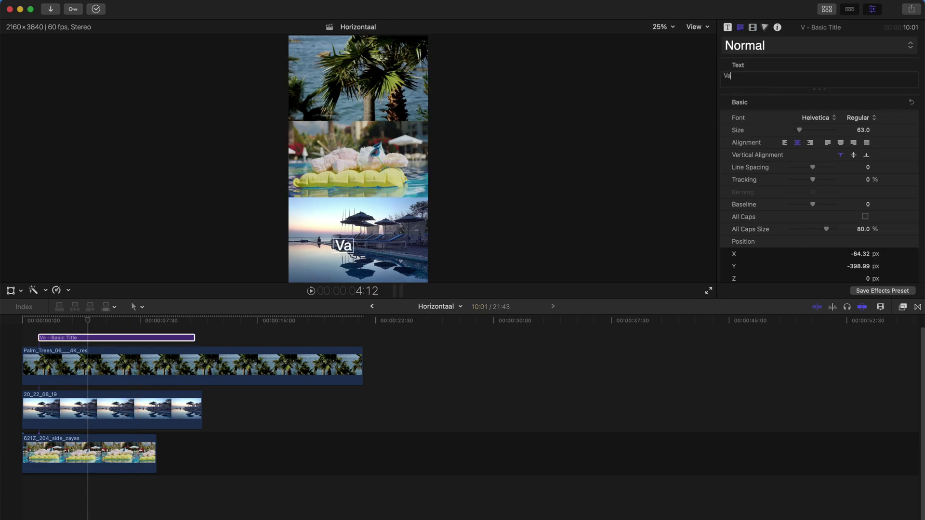
{"action": "type", "text": "cation"}
Give the Vacation title a black outline with width 8
{"action": "scroll", "coordinate": [821, 227], "scroll_direction": "down", "scroll_amount": 10}
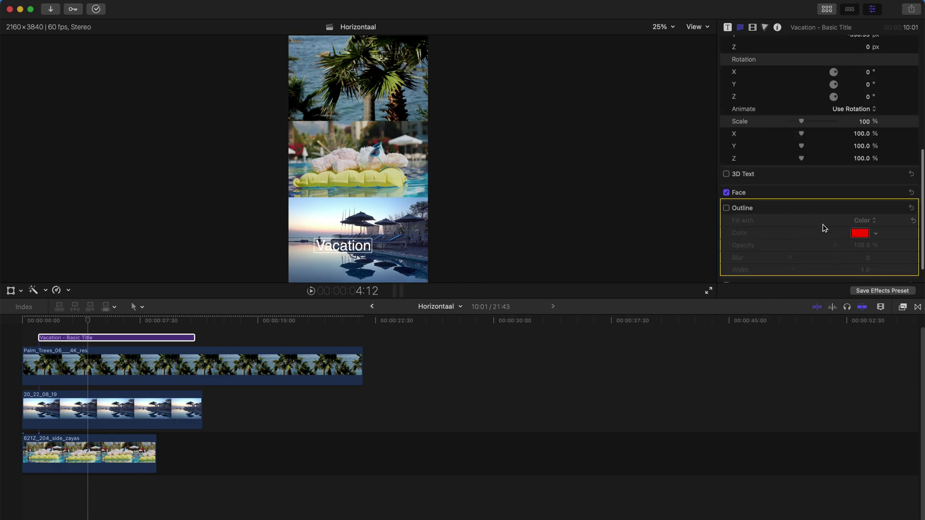
{"action": "left_click", "coordinate": [726, 208]}
{"action": "left_click", "coordinate": [875, 233]}
{"action": "left_click", "coordinate": [888, 342]}
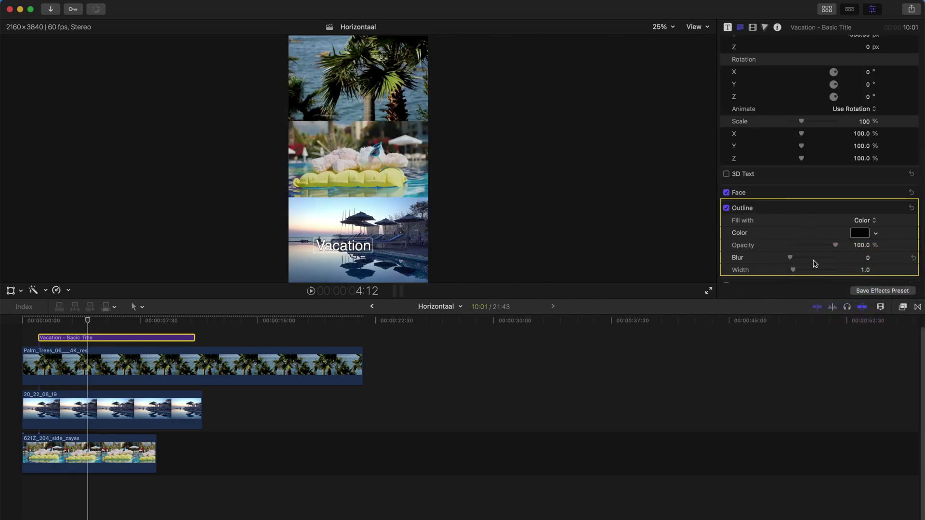
{"action": "left_click_drag", "start_coordinate": [793, 270], "coordinate": [820, 272]}
{"action": "left_click", "coordinate": [48, 373]}
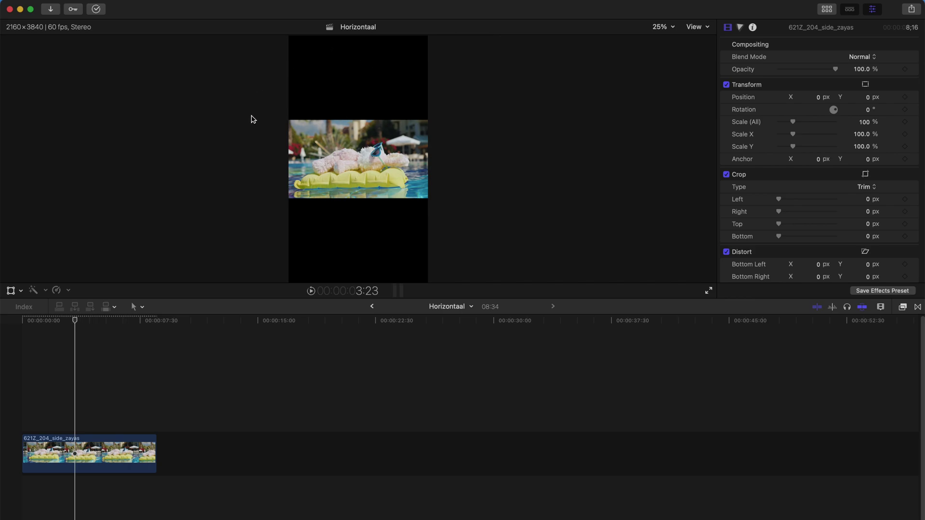
Apply Smart Conform to 621Z_204_side_zayas, shift its Position X, then undo the reframe
{"action": "left_click", "coordinate": [408, 165]}
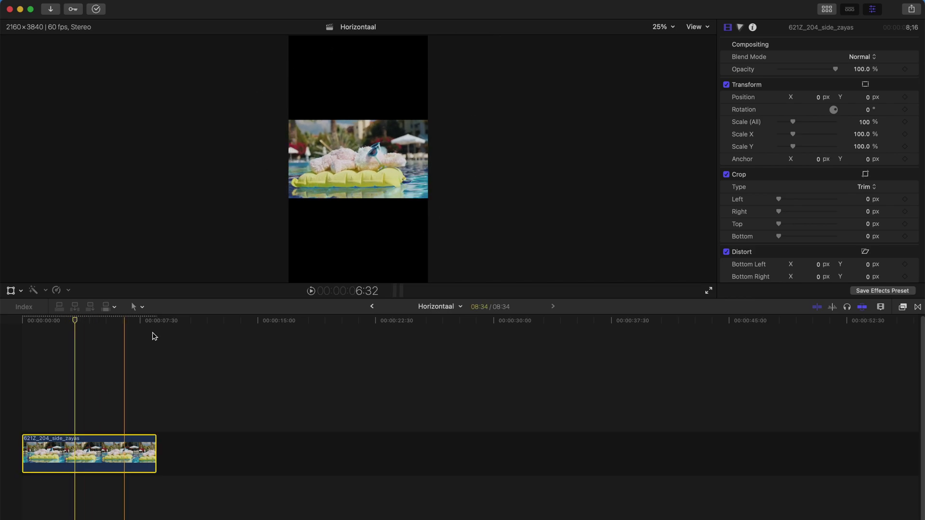
{"action": "left_click", "coordinate": [210, 5]}
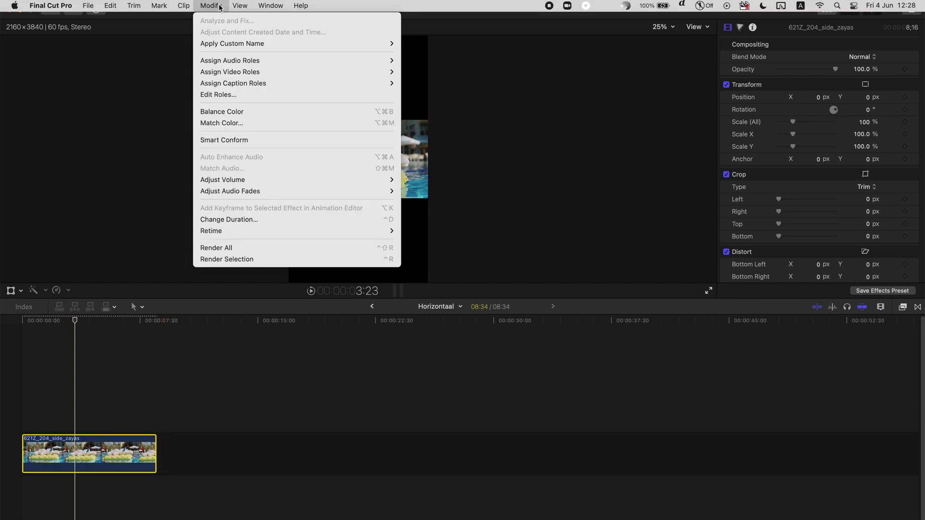
{"action": "left_click", "coordinate": [260, 140]}
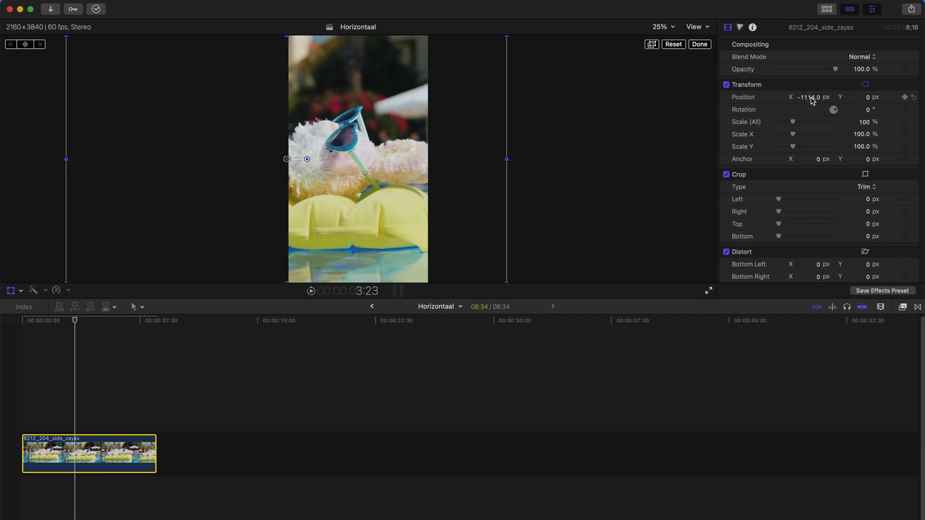
{"action": "left_click_drag", "start_coordinate": [812, 100], "coordinate": [810, 97]}
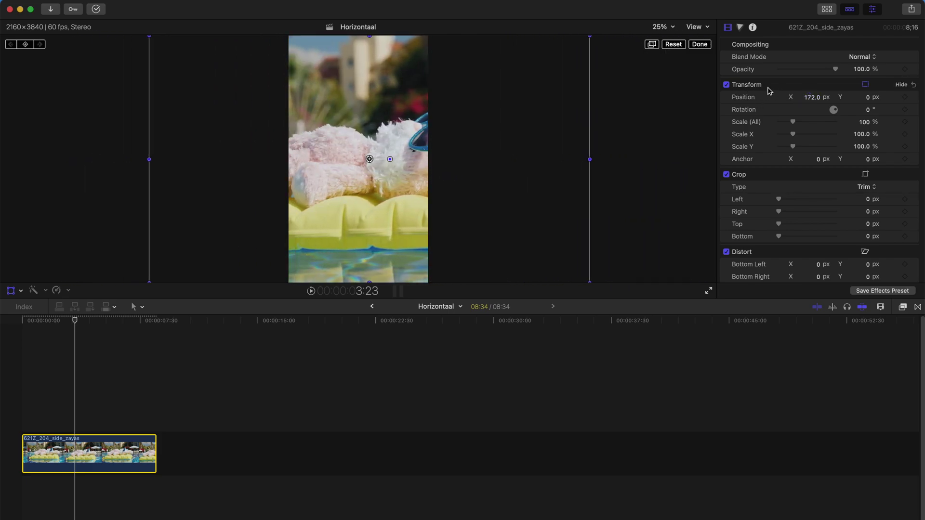
{"action": "key", "text": "super+z"}
{"action": "key", "text": "super+z"}
{"action": "key", "text": "super+z"}
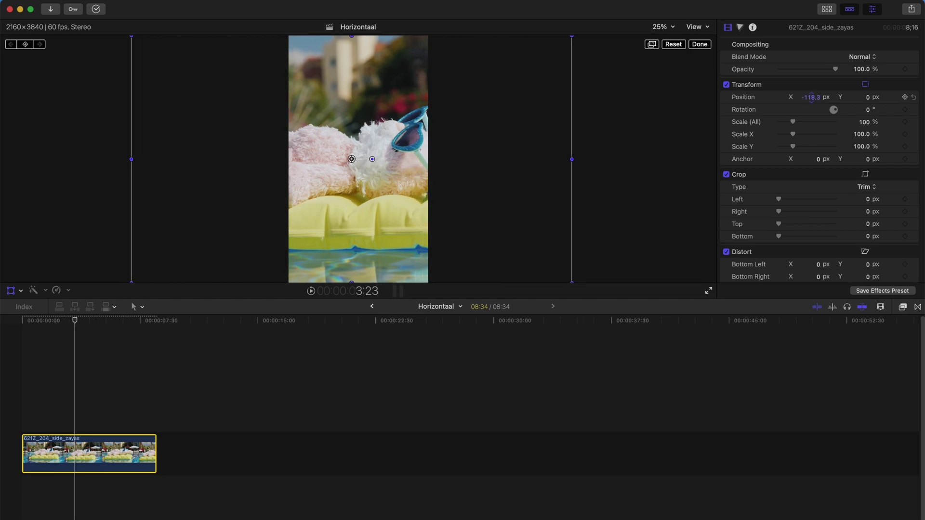
{"action": "left_click", "coordinate": [53, 452]}
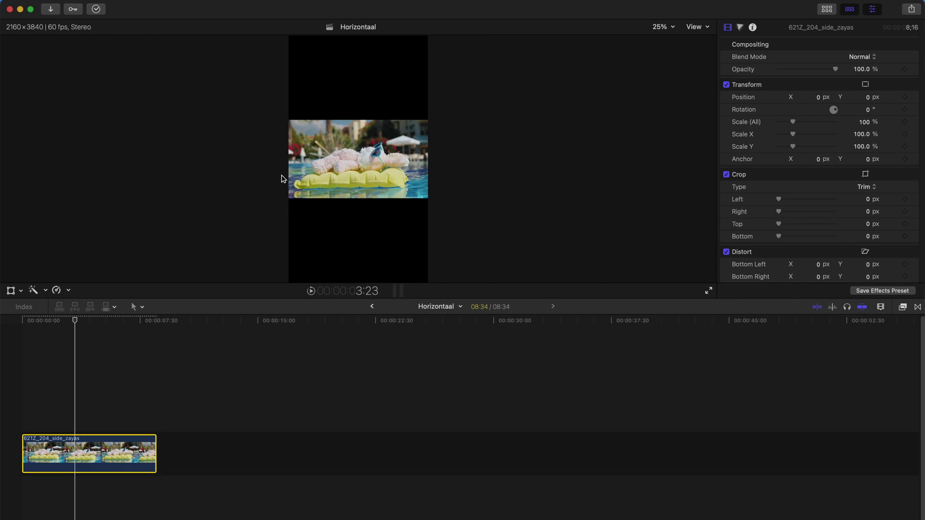
Crop the pool-float clip in Crop mode to a vertical slice over the teddy and sunglasses
{"action": "left_click", "coordinate": [21, 291]}
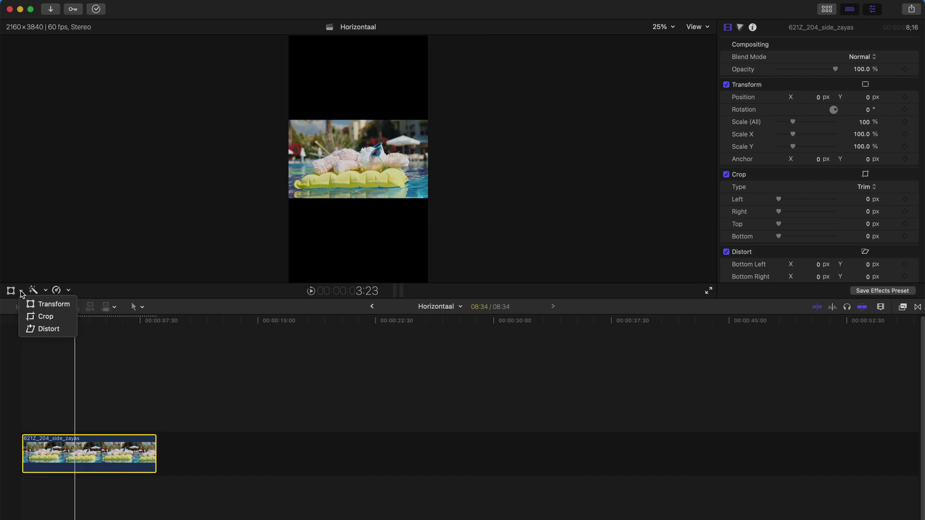
{"action": "left_click", "coordinate": [40, 320]}
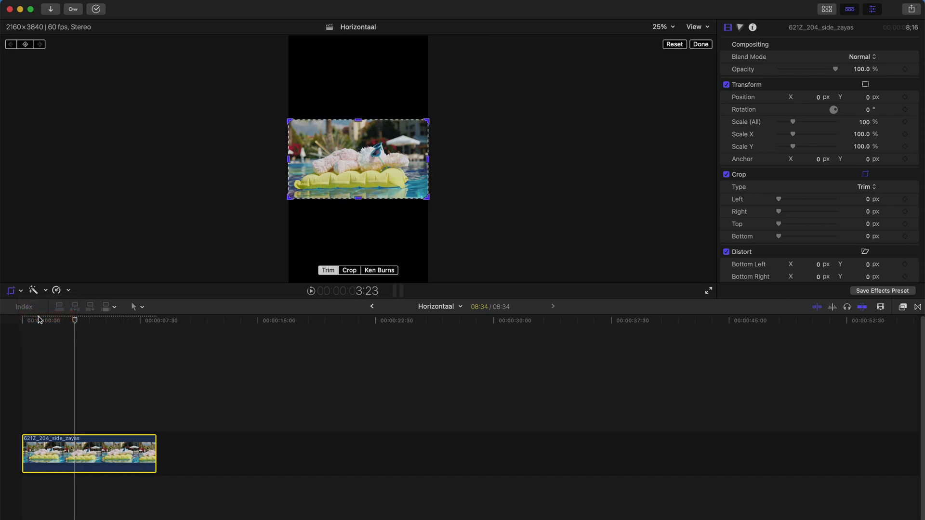
{"action": "left_click", "coordinate": [350, 271]}
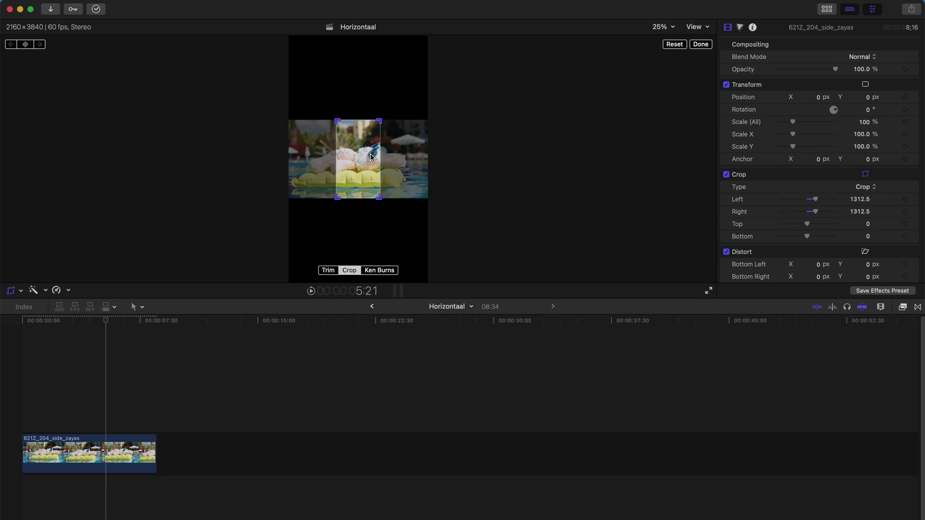
{"action": "mouse_move", "coordinate": [371, 156]}
{"action": "left_mouse_down"}
{"action": "mouse_move", "coordinate": [385, 155]}
{"action": "mouse_move", "coordinate": [338, 153]}
{"action": "mouse_move", "coordinate": [404, 154]}
{"action": "mouse_move", "coordinate": [369, 155]}
{"action": "mouse_move", "coordinate": [377, 157]}
{"action": "left_mouse_up"}
{"action": "left_click_drag", "start_coordinate": [382, 156], "coordinate": [385, 155]}
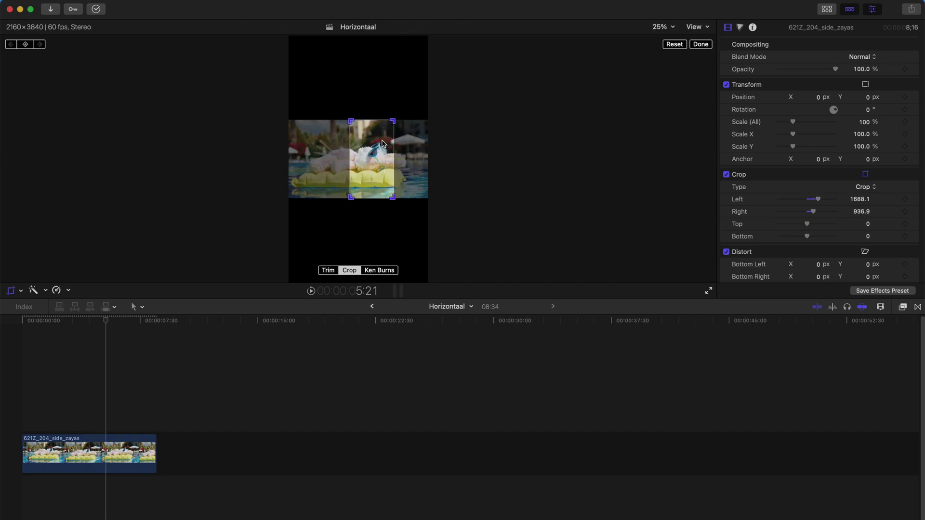
{"action": "left_click", "coordinate": [699, 44]}
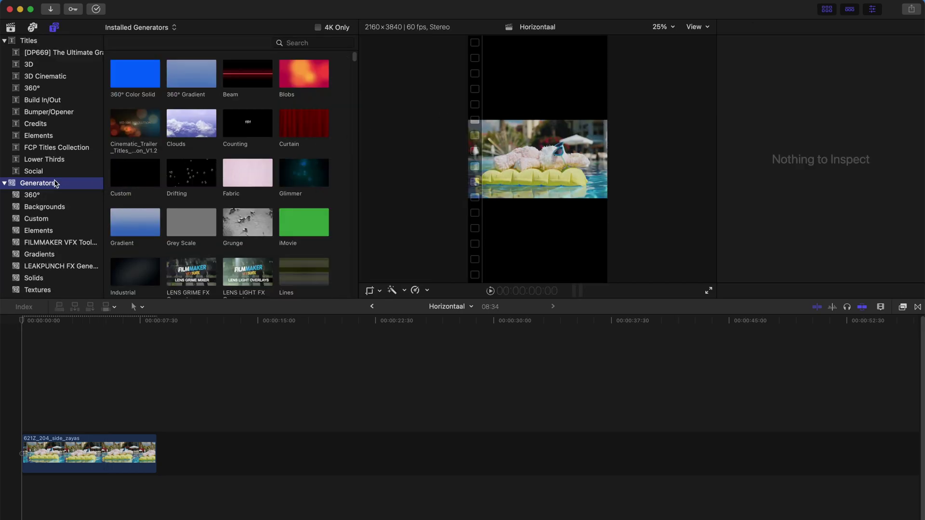
Place a Clouds generator under the pool-float clip, delete it, and add Blobs instead
{"action": "left_click_drag", "start_coordinate": [195, 126], "coordinate": [13, 504]}
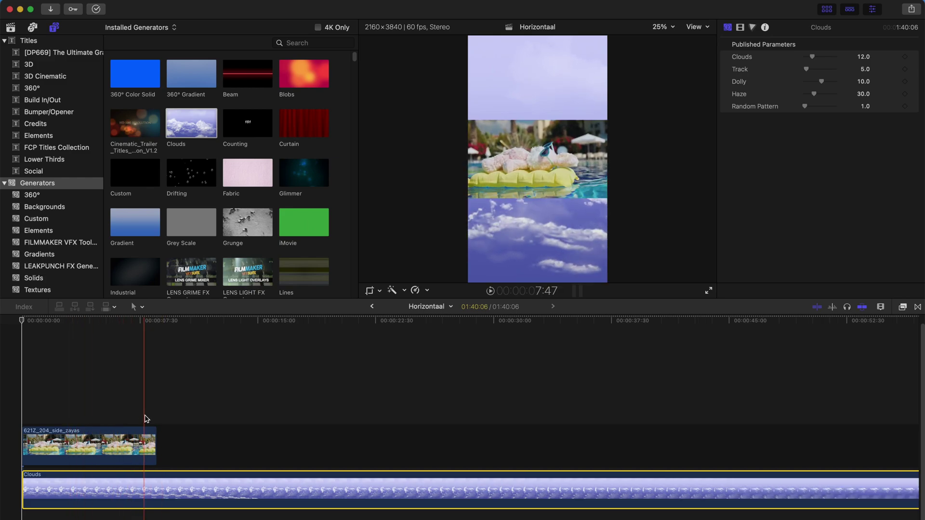
{"action": "key", "text": "Delete"}
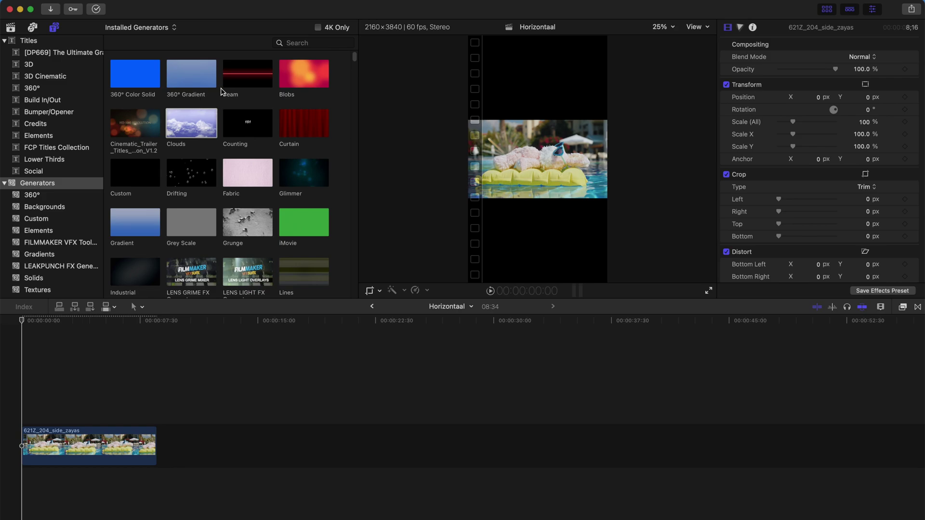
{"action": "left_click_drag", "start_coordinate": [299, 71], "coordinate": [11, 499]}
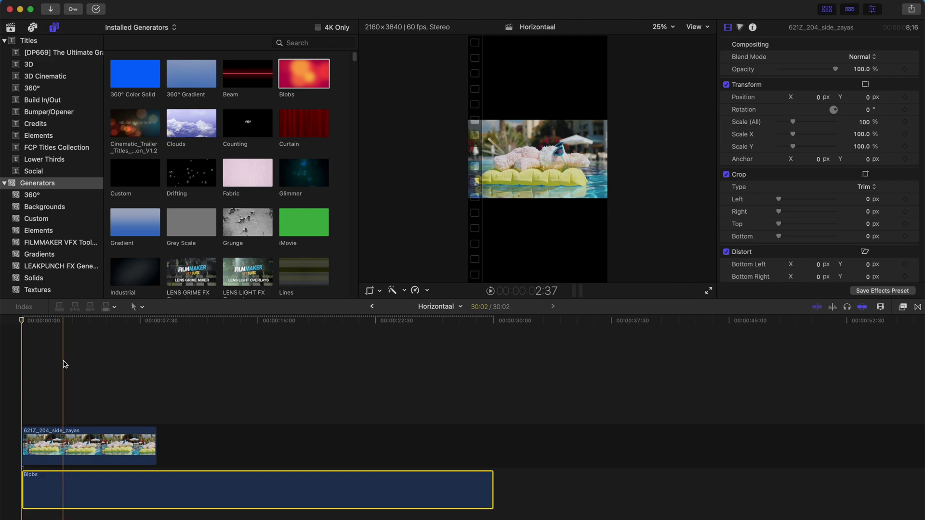